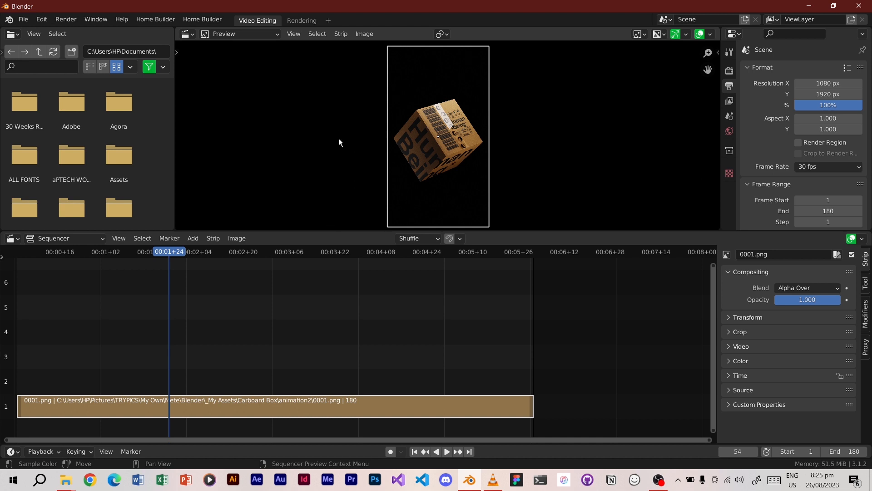
Start a new Video Editing project, discarding the unsaved changes of the current file.
click(23, 19)
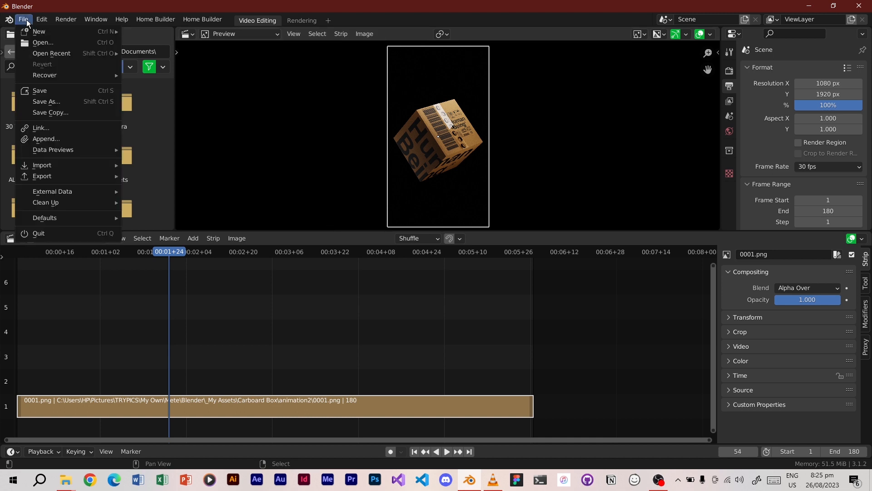
mouse_move(77, 33)
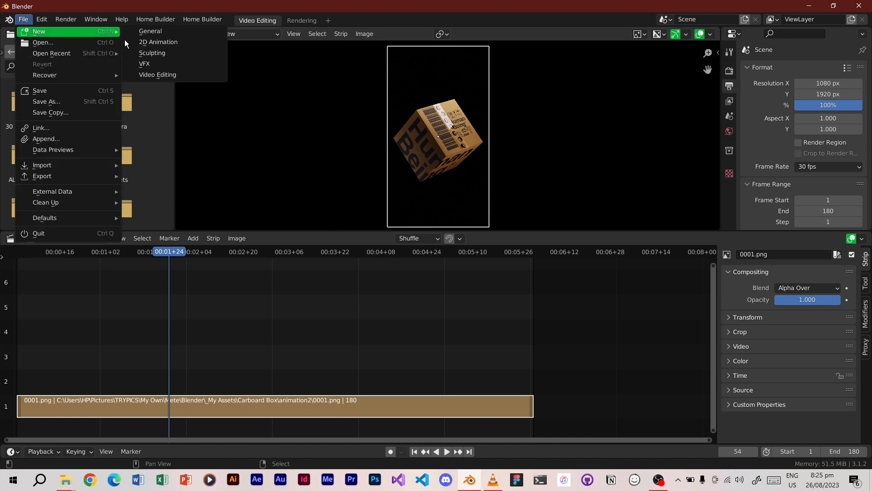
click(185, 75)
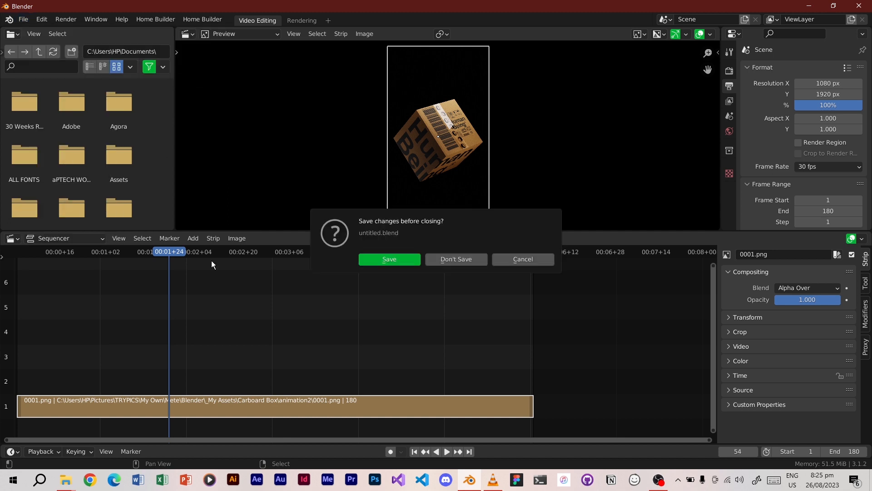
click(453, 259)
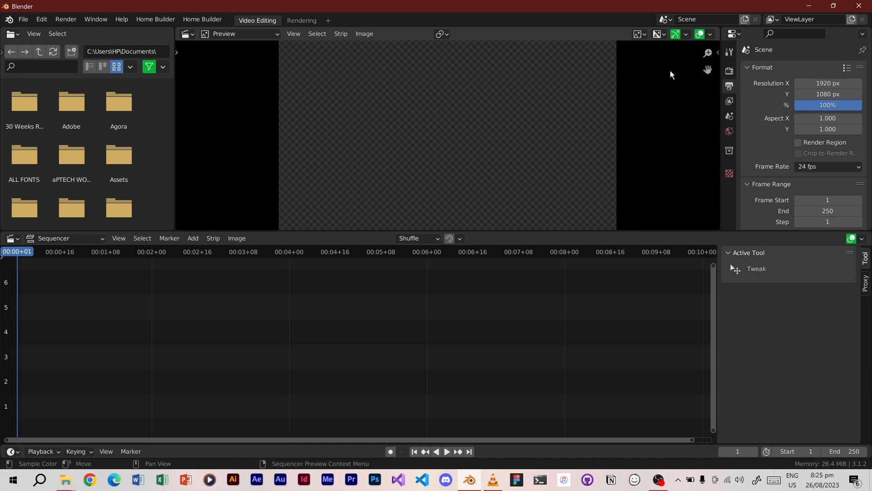
Set the output resolution to 1080 px in X and 1920 px in Y, keeping the whole frame centred in the preview.
scroll(456, 126, down, 2)
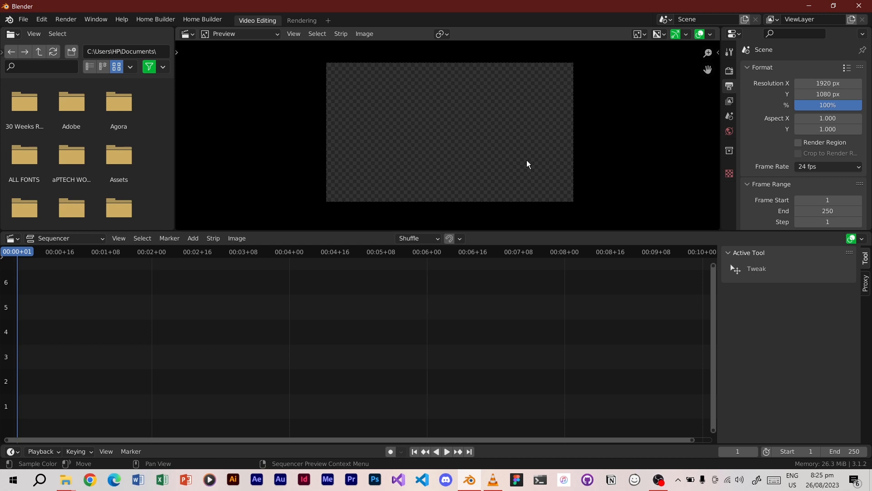
click(816, 84)
text(1)
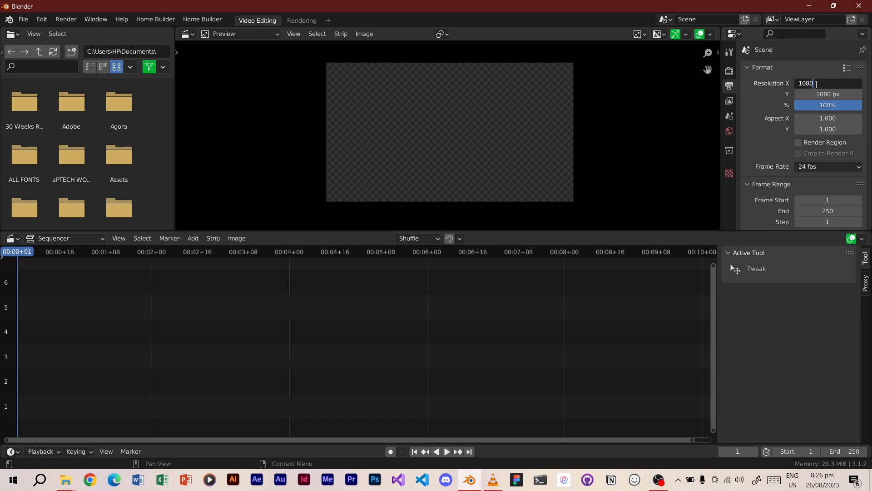
text(080)
key(Return)
click(832, 92)
text(1920)
key(Return)
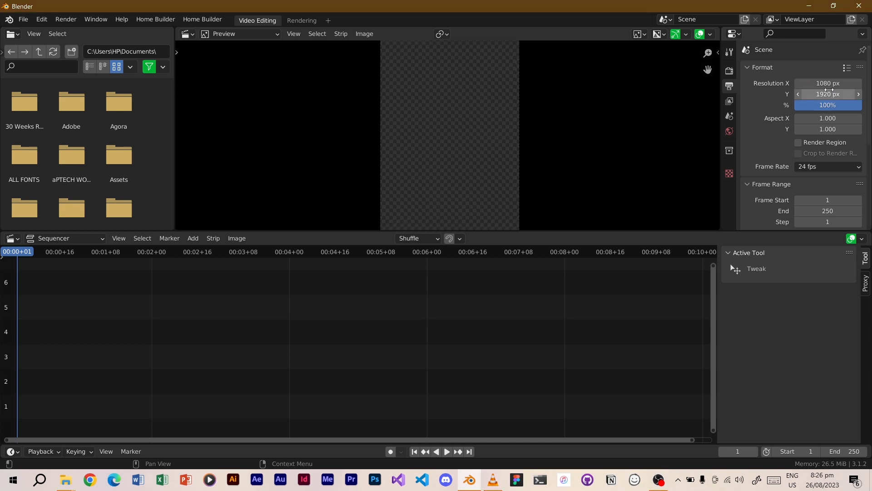
scroll(506, 125, down, 3)
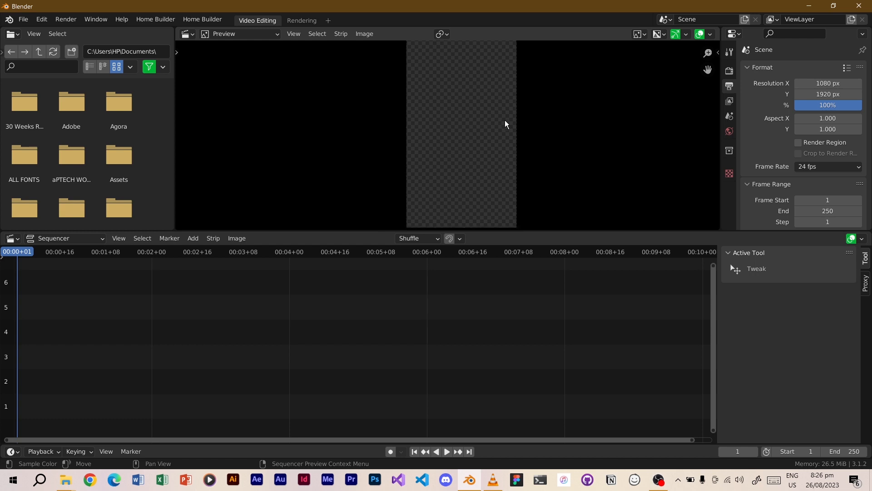
middle_drag(503, 122, 479, 122)
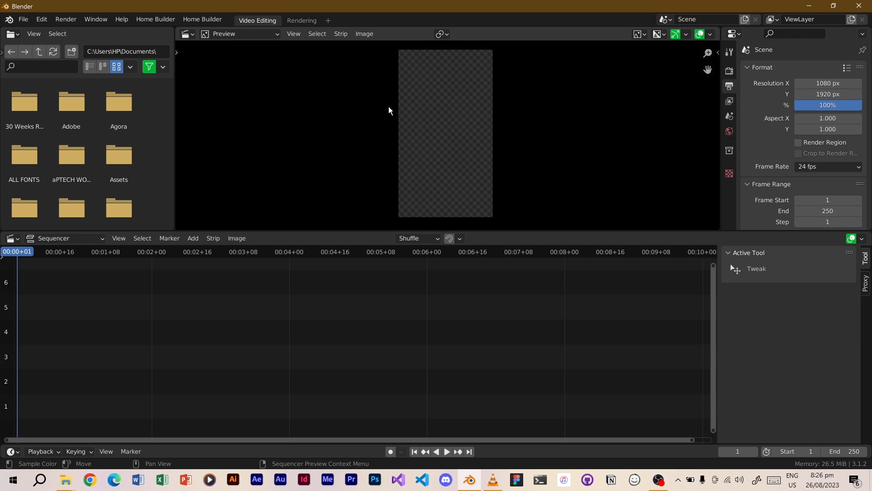
Switch to File Explorer, look through the rendered frames in the animation2 folder of Carboard Box, and return to Blender.
mouse_move(65, 479)
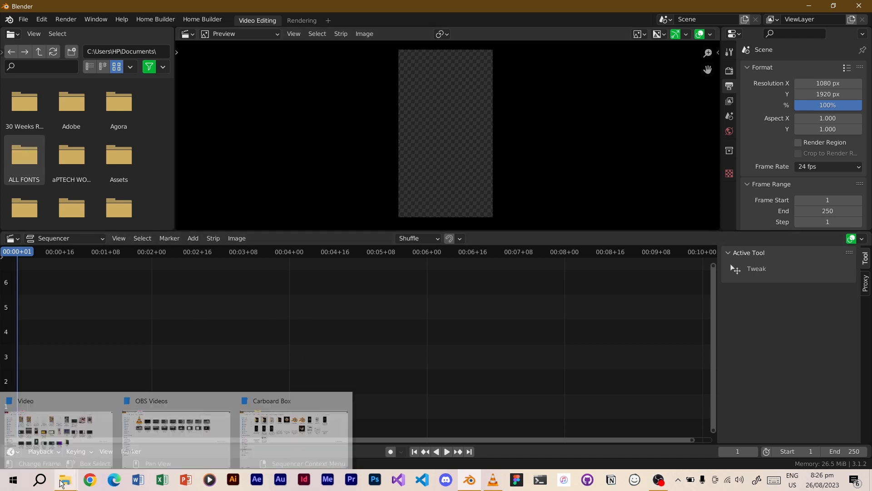
click(284, 415)
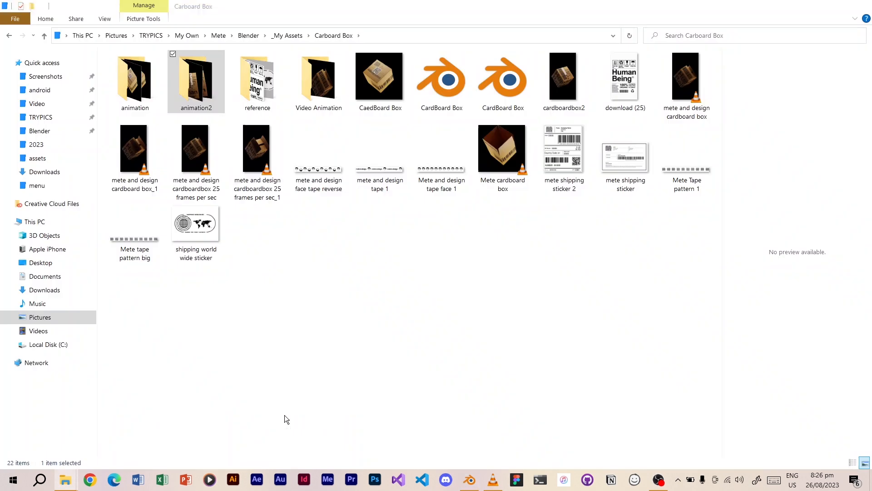
double_click(203, 94)
scroll(383, 181, down, 5)
scroll(430, 193, up, 3)
scroll(431, 193, up, 4)
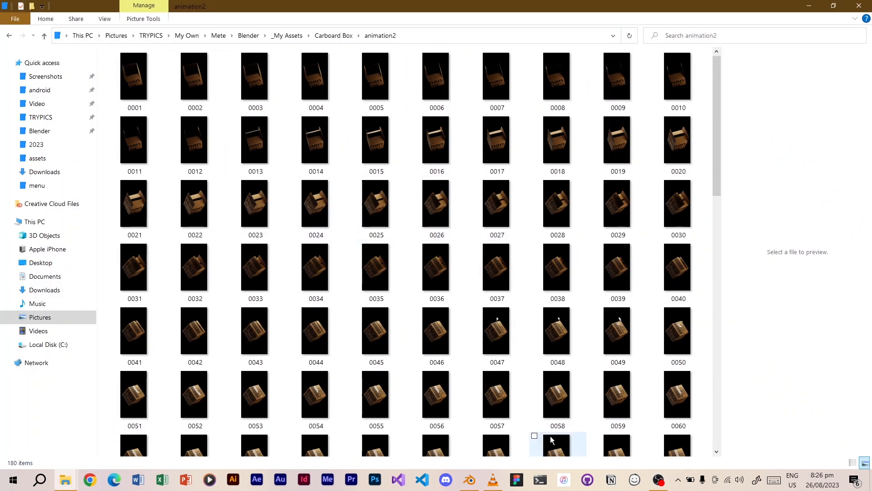
click(472, 432)
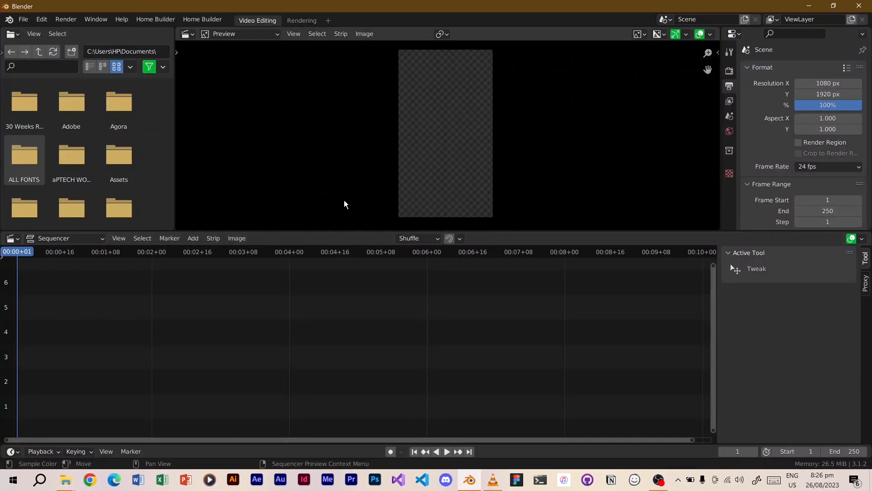
Add all PNG frames from the animation2 folder, 0001.png to 0180.png, to the sequencer as one image sequence strip.
click(192, 238)
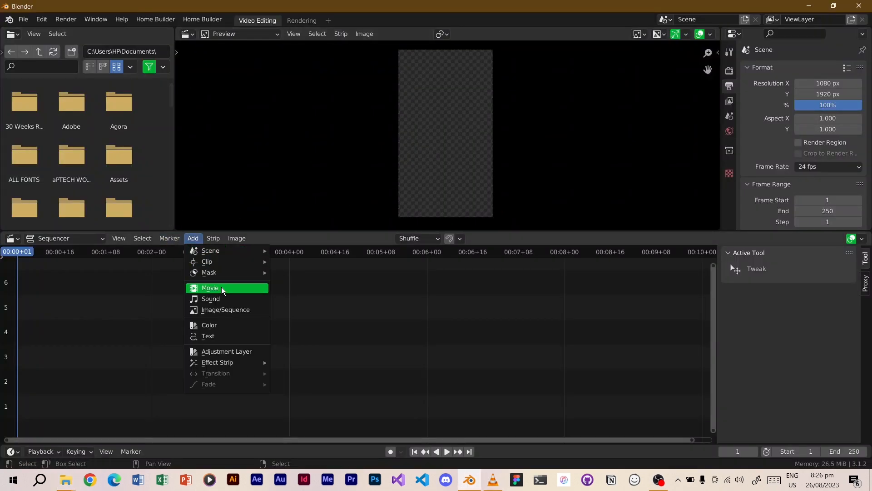
click(257, 312)
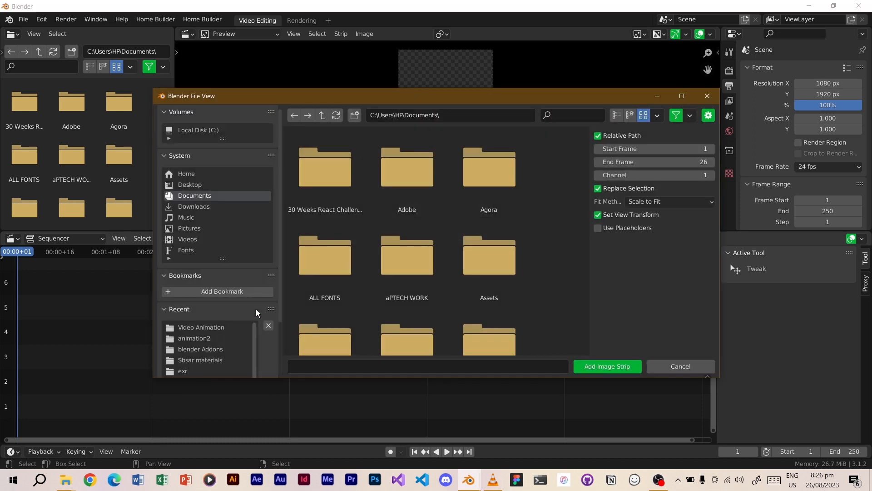
click(212, 338)
click(321, 162)
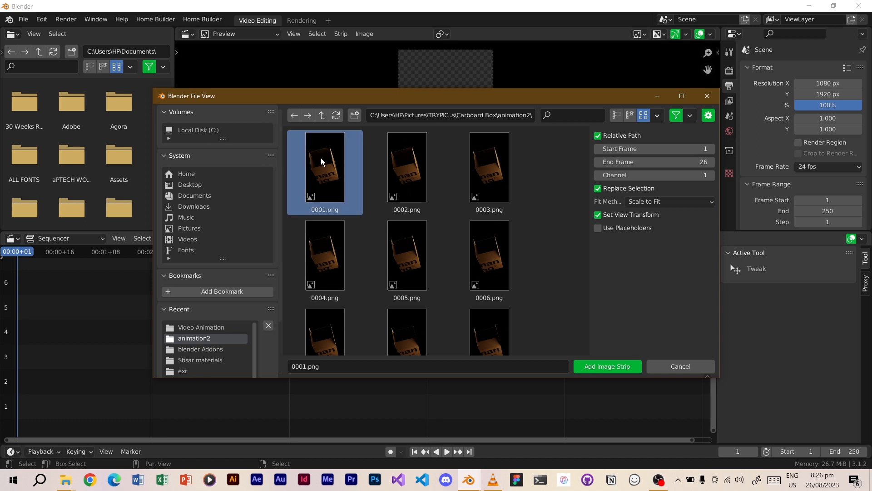
scroll(559, 286, down, 5)
drag(588, 140, 581, 347)
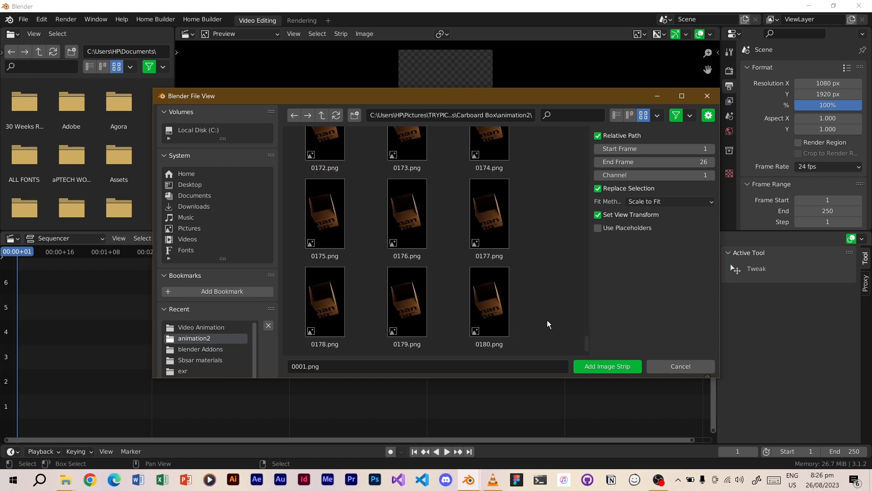
key(a)
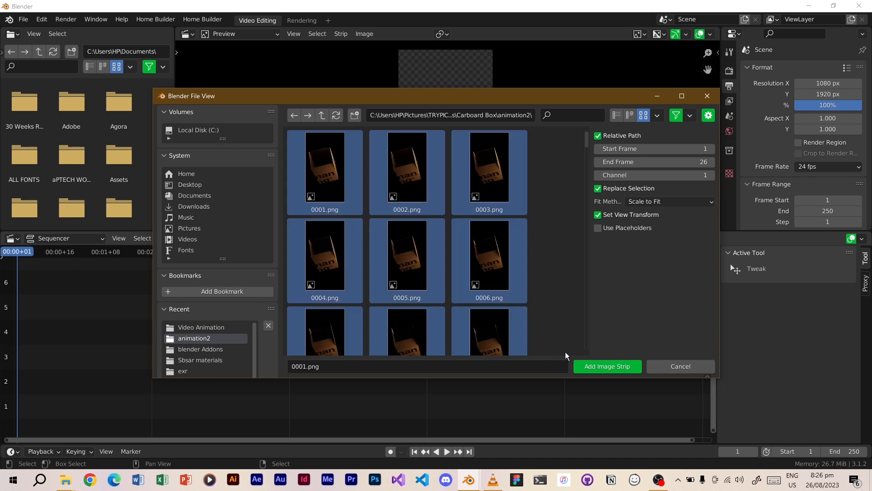
click(597, 367)
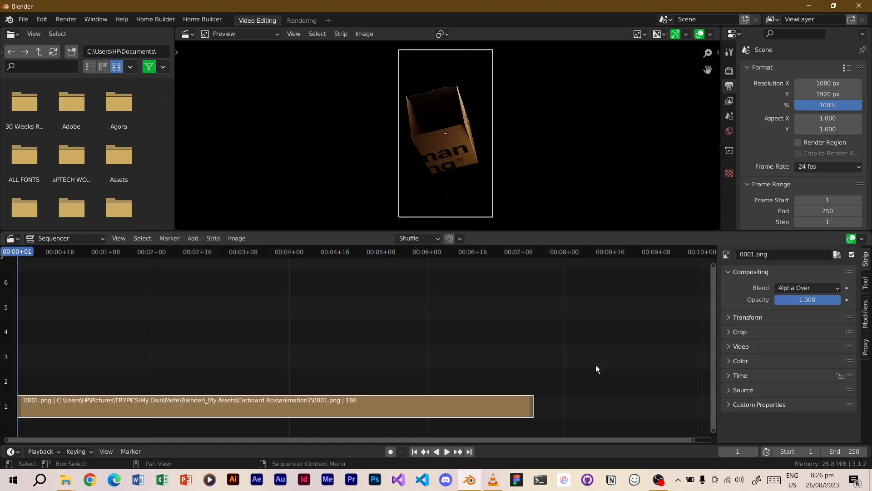
Set the scene's end frame to 180 to match the image strip, and play back the sequence to check it.
key(space)
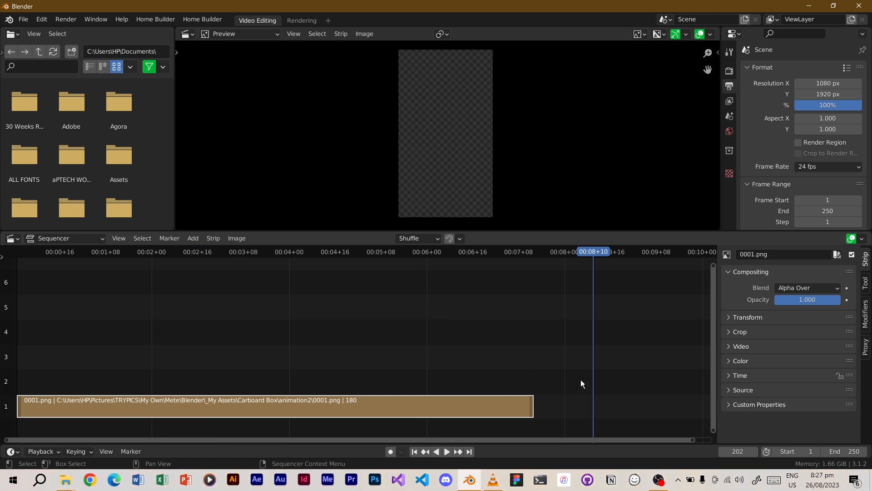
click(523, 253)
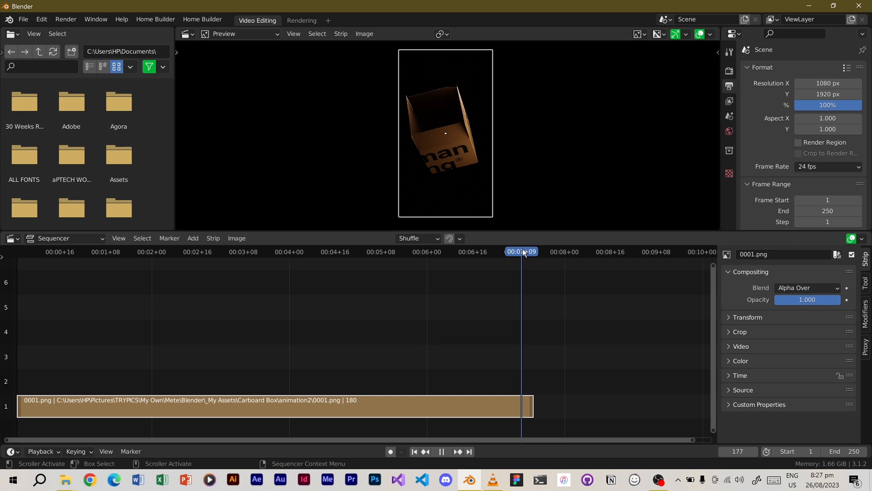
click(839, 454)
text(180)
key(Return)
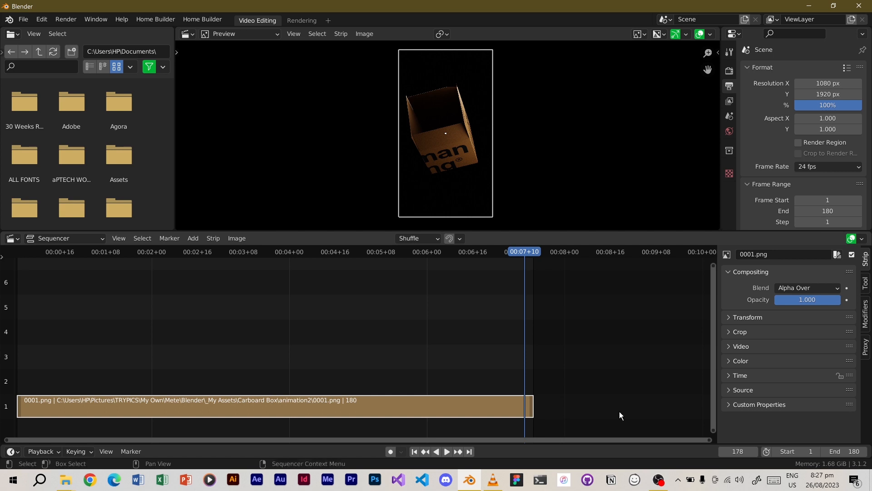
key(space)
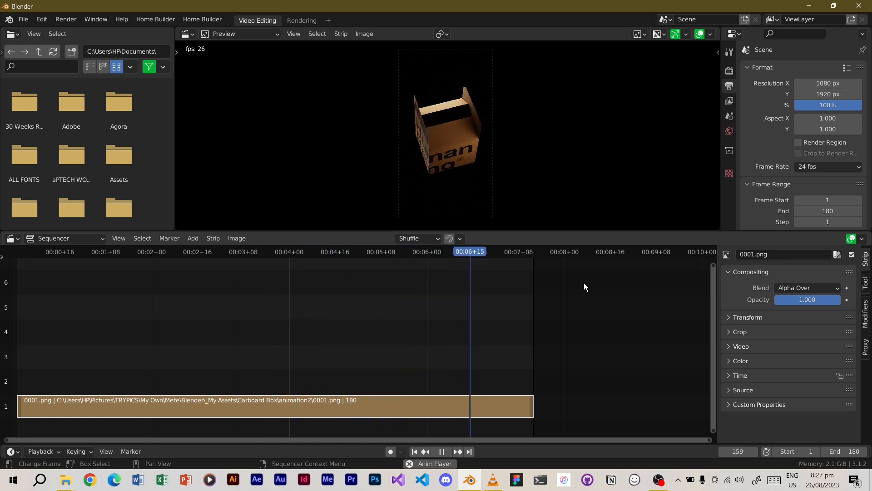
key(space)
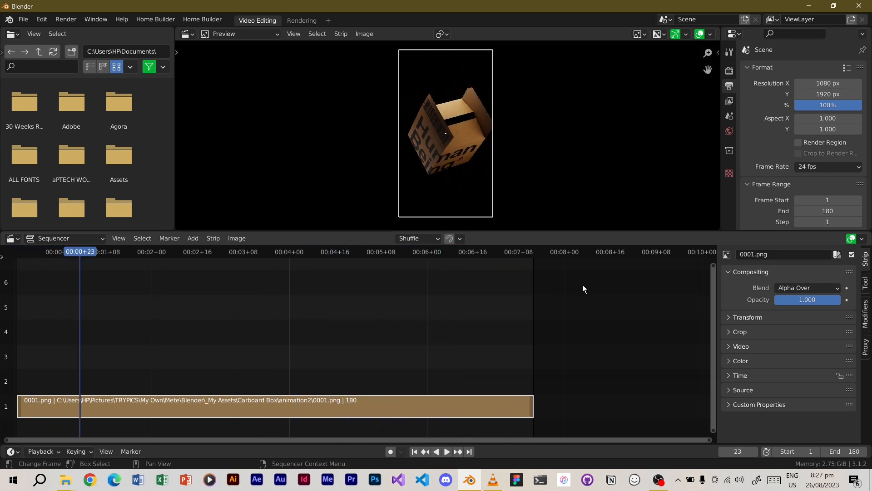
Try a frame rate of 23.98 fps and play back the sequence.
click(823, 168)
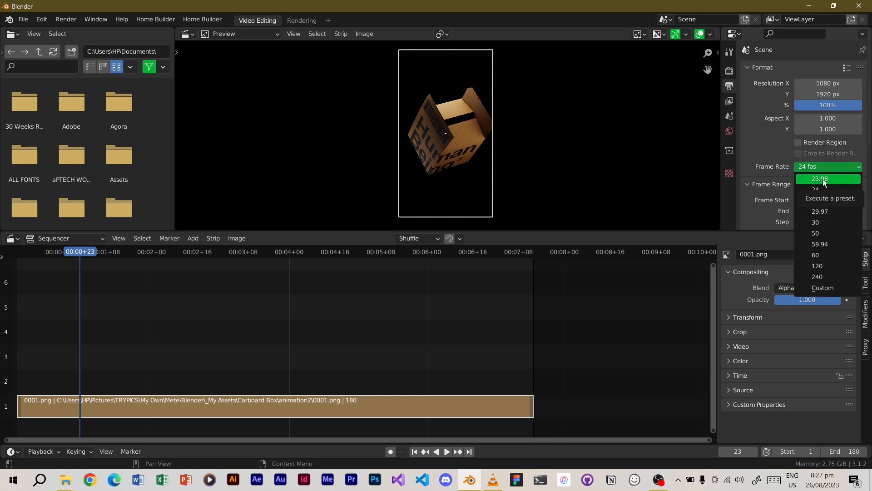
click(822, 179)
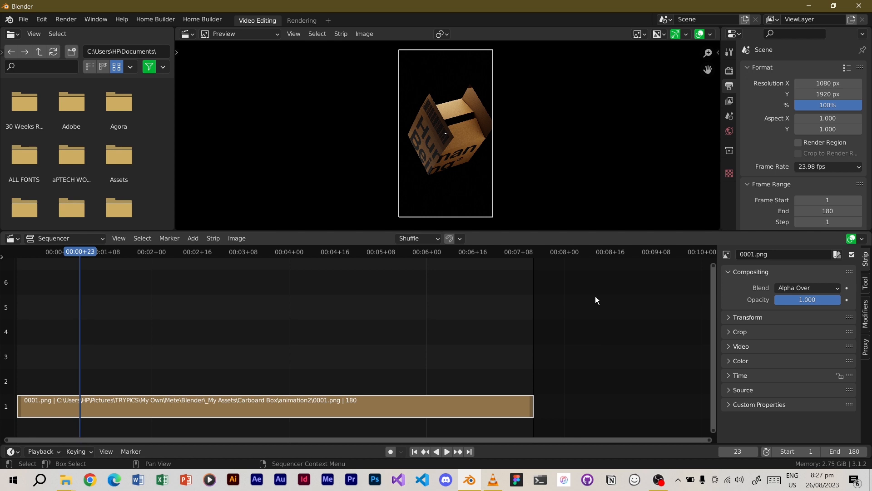
key(space)
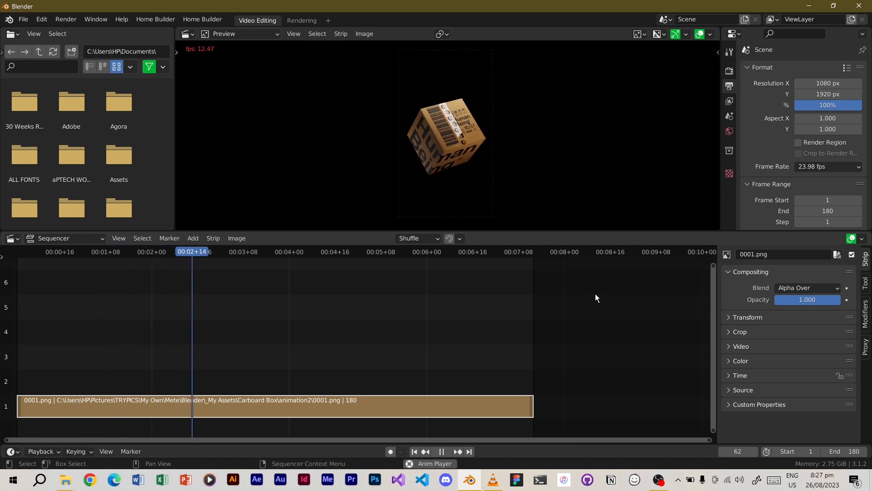
key(space)
Try frame rates of 120 fps and 50 fps, playing back the sequence at each.
click(821, 167)
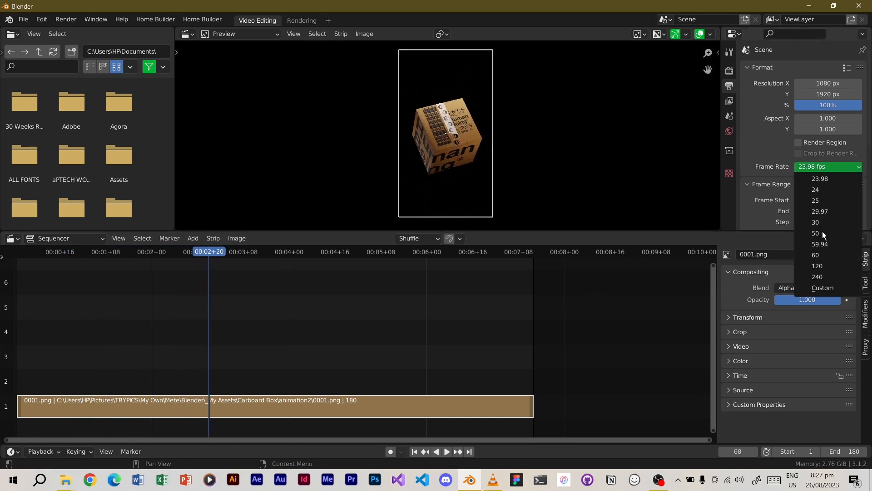
click(827, 267)
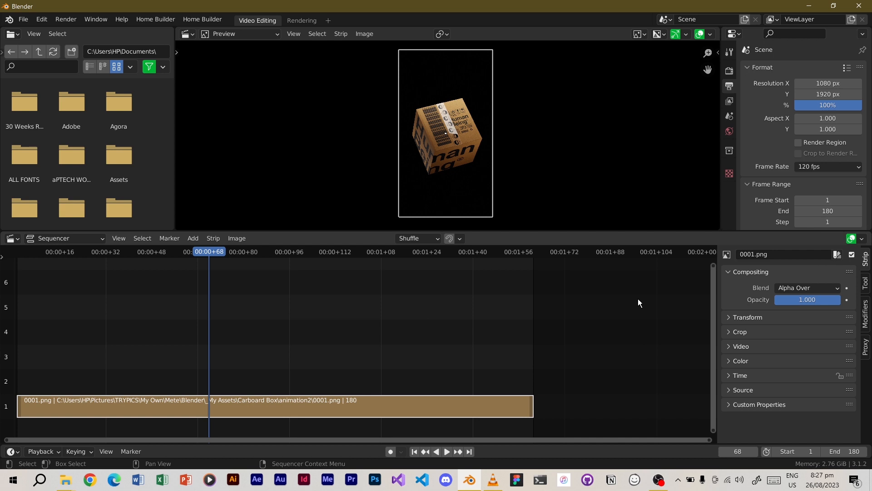
key(space)
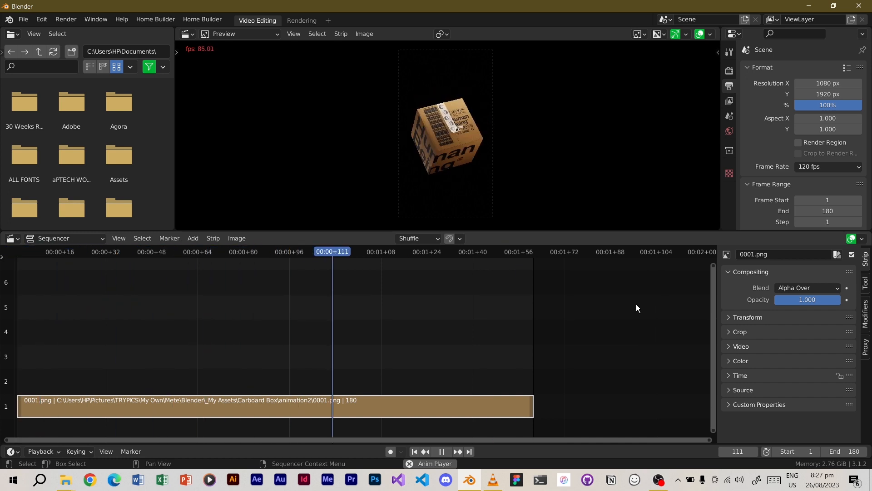
click(840, 166)
click(838, 232)
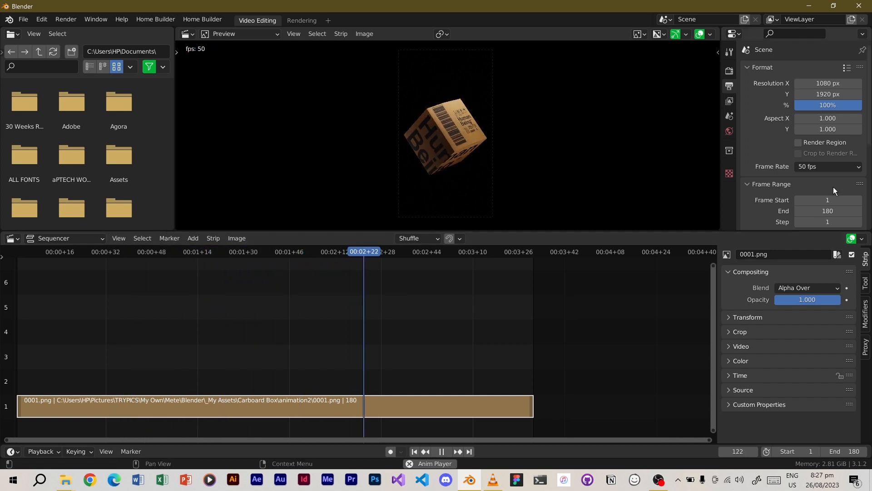
key(space)
Set the frame rate to 30 fps and play back the sequence to check its speed.
click(832, 170)
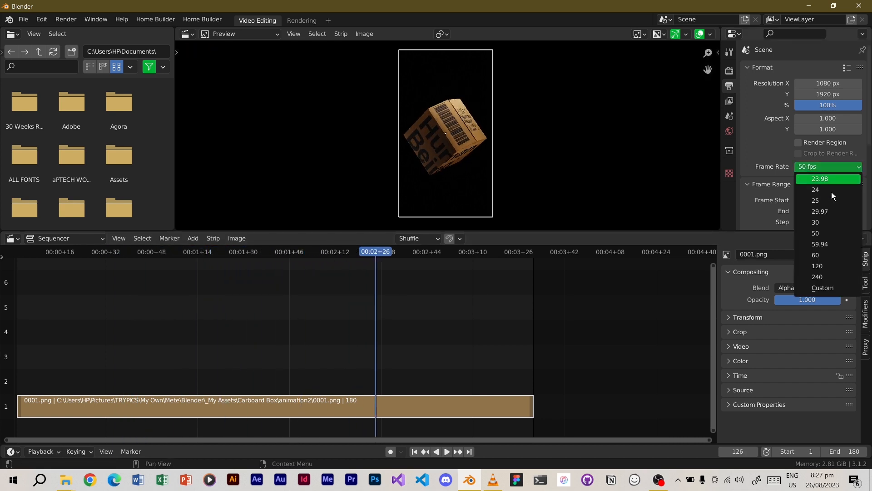
click(826, 222)
key(space)
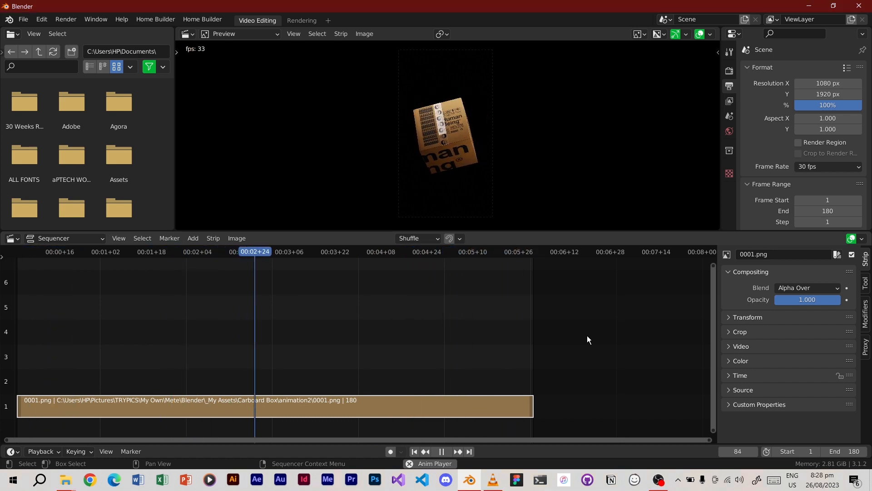
key(space)
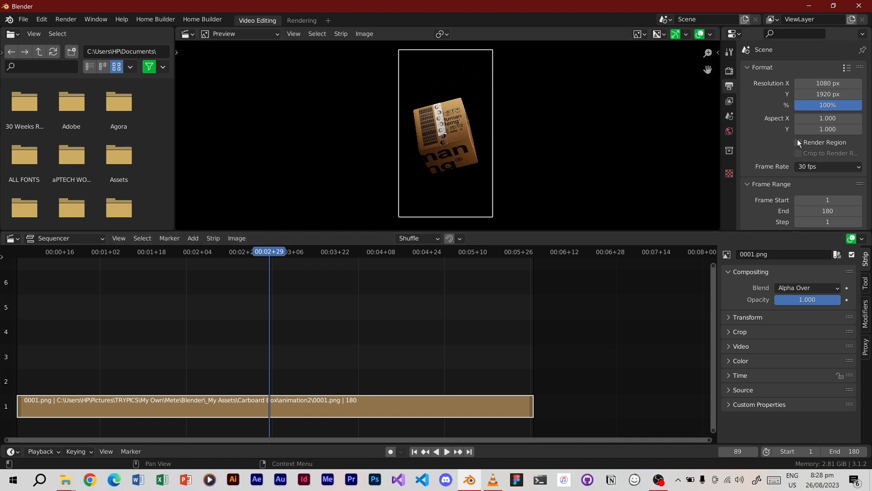
Set the render output path to the Video Animation folder and keep FFmpeg Video as the file format.
scroll(819, 154, down, 6)
scroll(819, 142, down, 2)
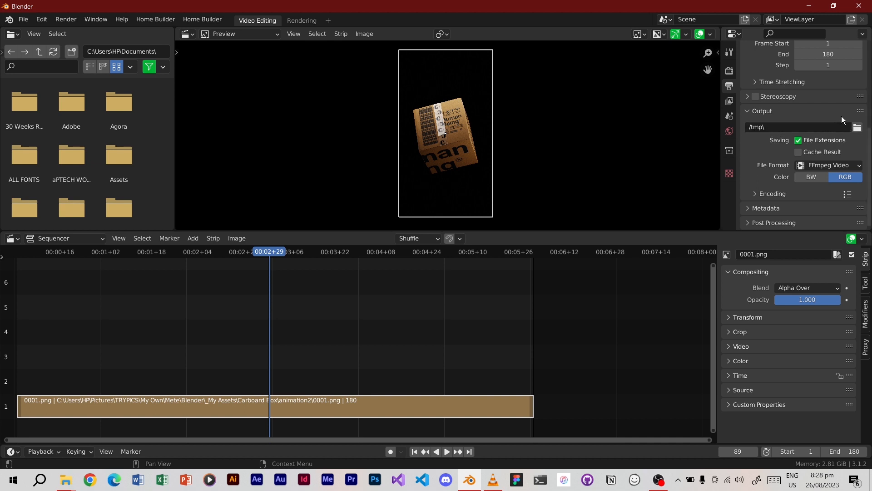
click(856, 128)
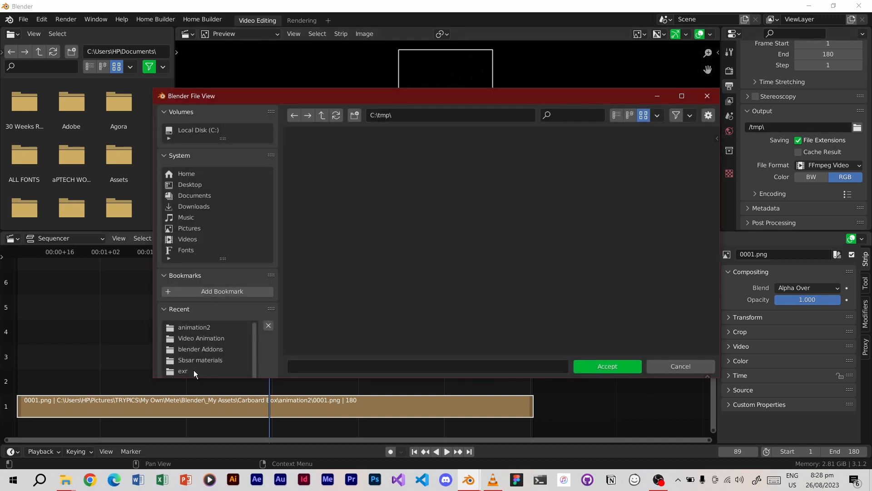
click(211, 338)
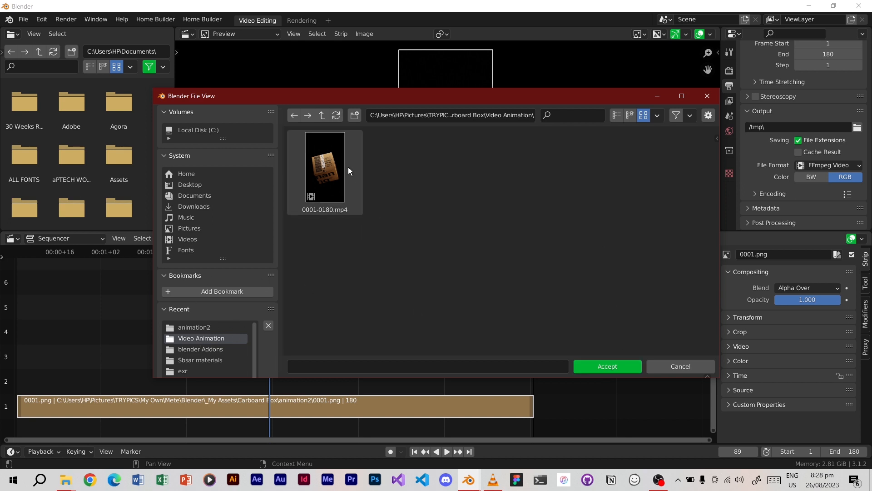
click(608, 366)
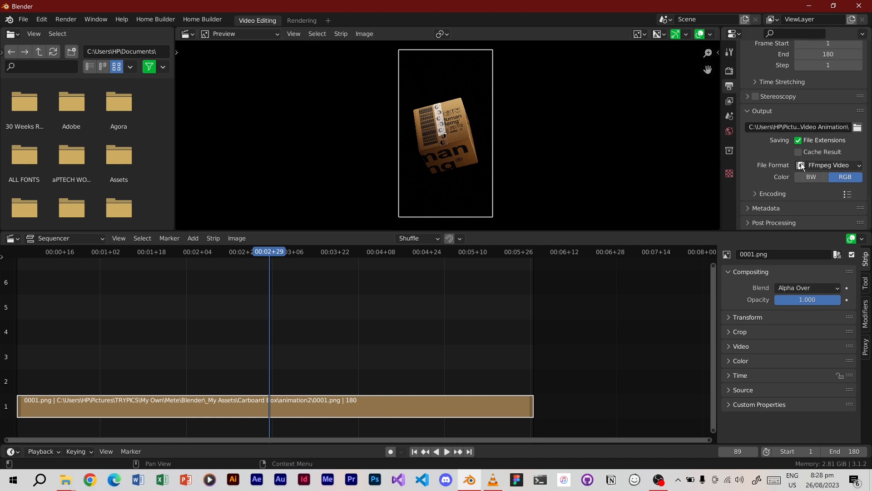
click(838, 165)
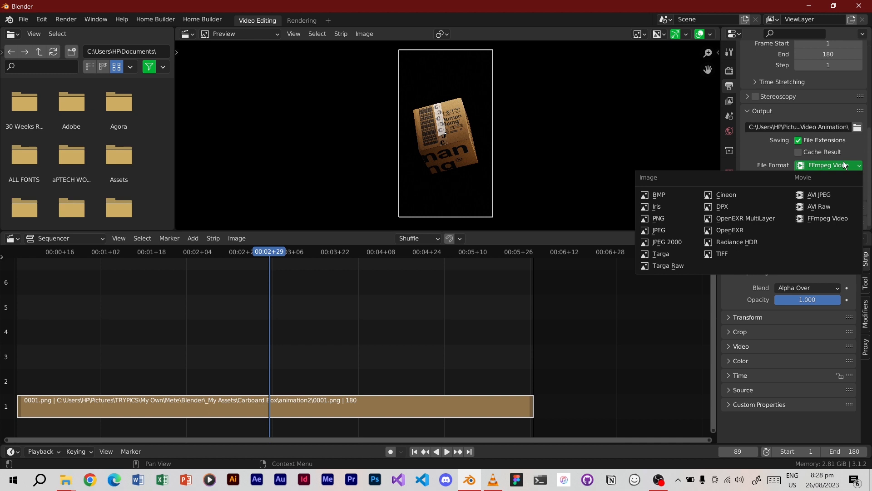
click(845, 165)
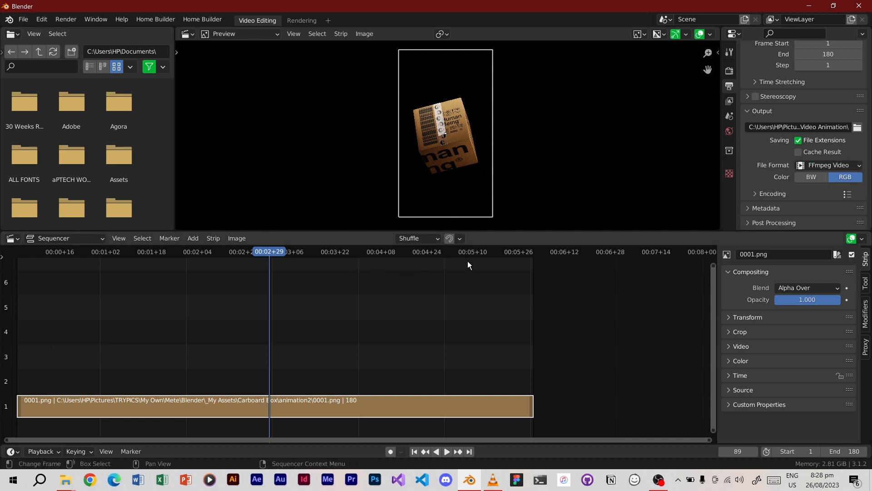
Render the full animation to video, inspect the whole rendered frame, and close the render window.
scroll(808, 108, up, 8)
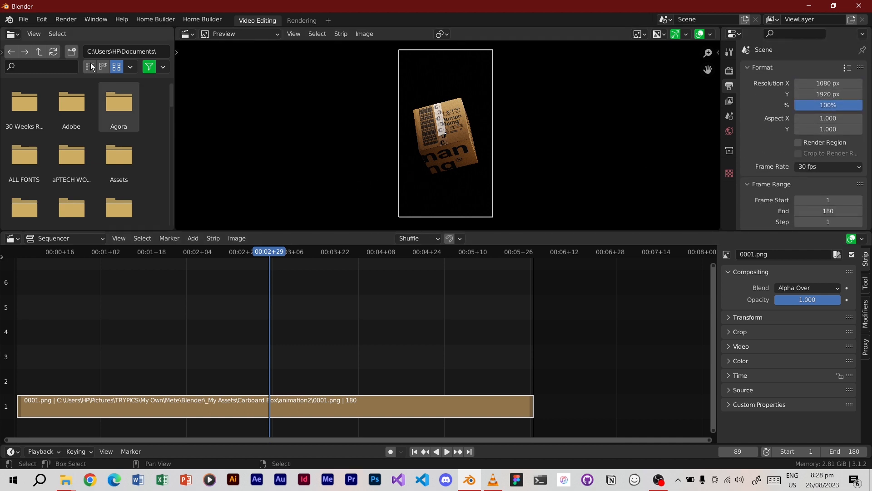
click(66, 19)
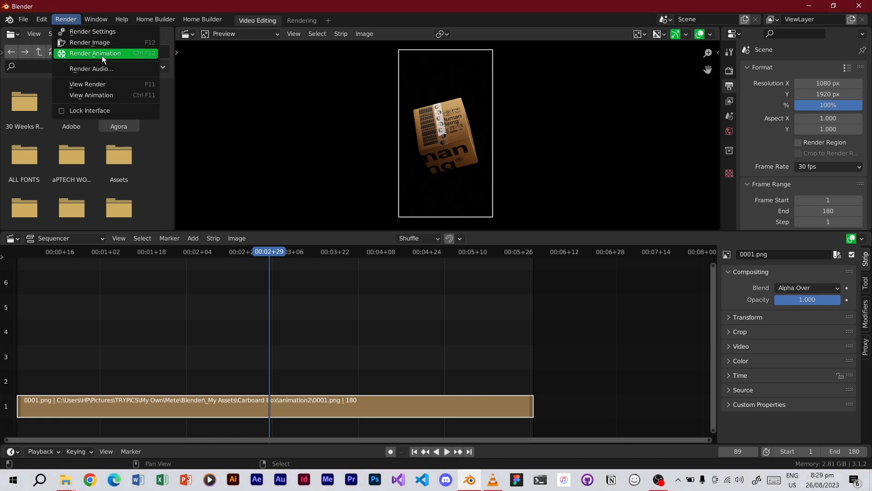
click(102, 56)
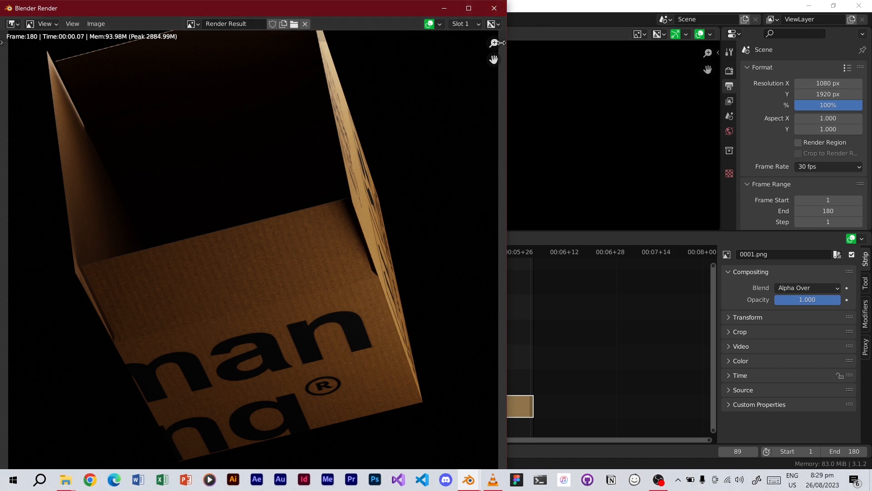
scroll(442, 130, down, 6)
middle_drag(439, 128, 290, 211)
scroll(290, 233, up, 2)
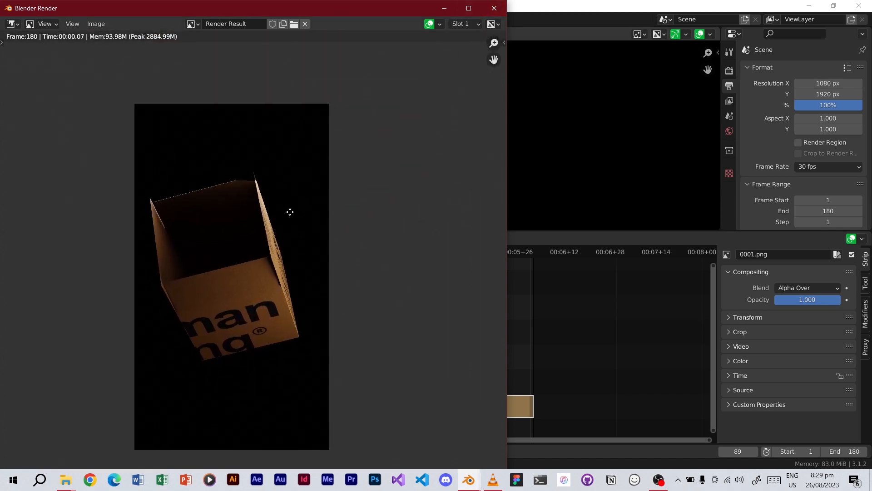
click(494, 8)
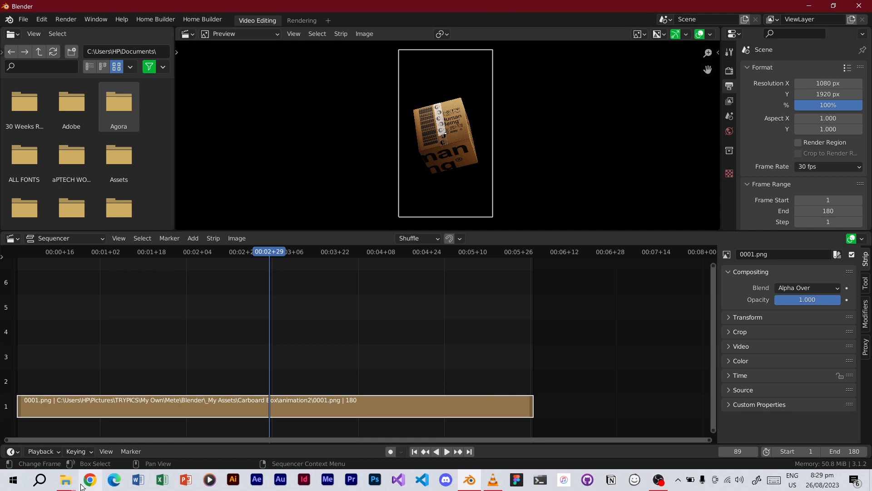
Switch to File Explorer, open the Video Animation folder inside Carboard Box, and select the rendered 0001-0180 video to preview it.
mouse_move(68, 481)
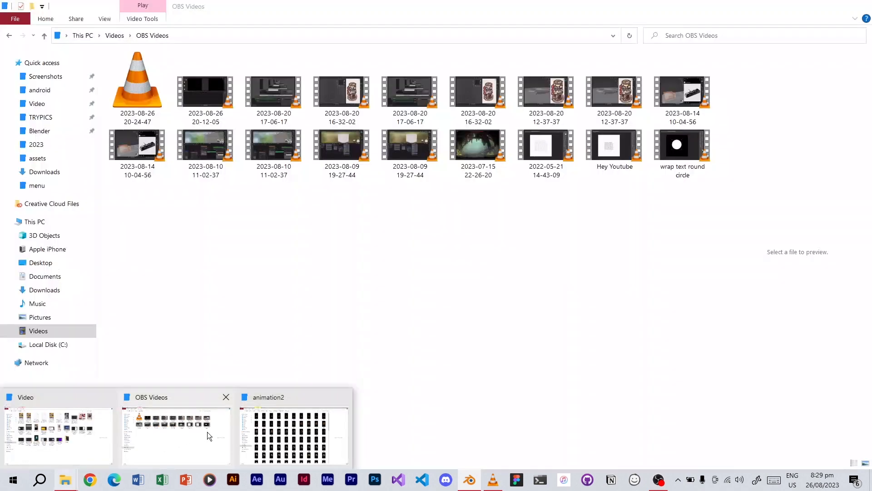
click(247, 413)
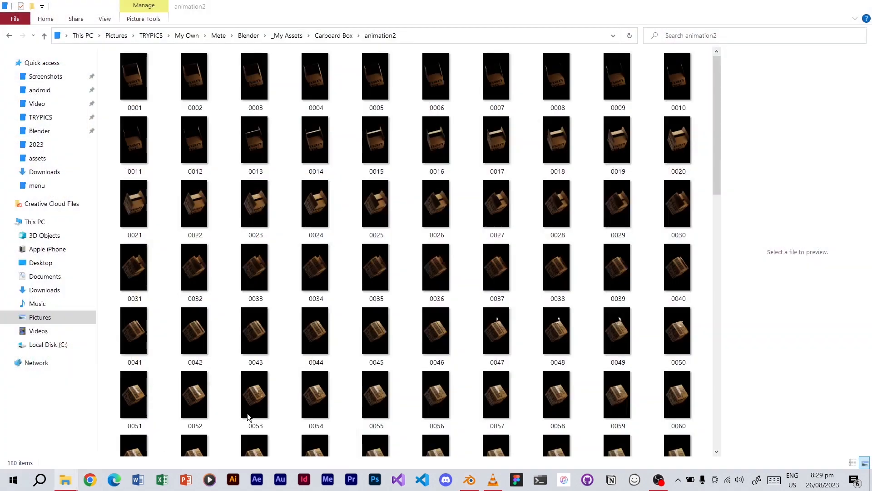
click(346, 36)
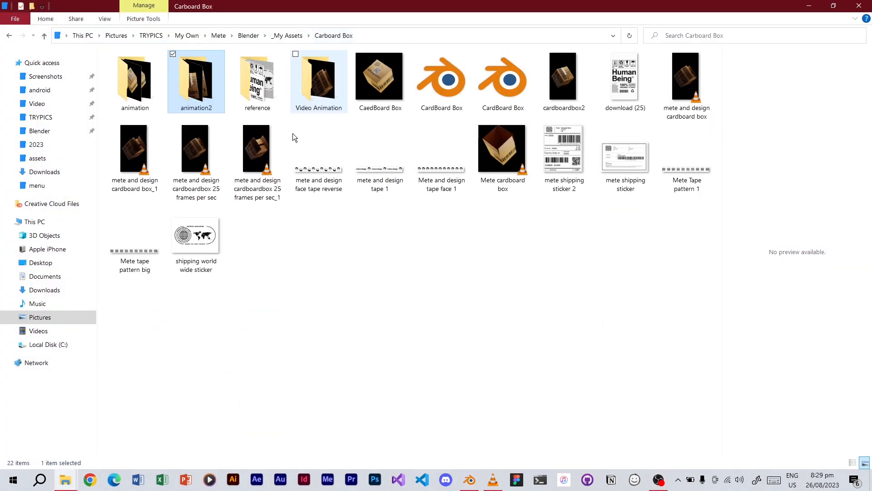
double_click(333, 89)
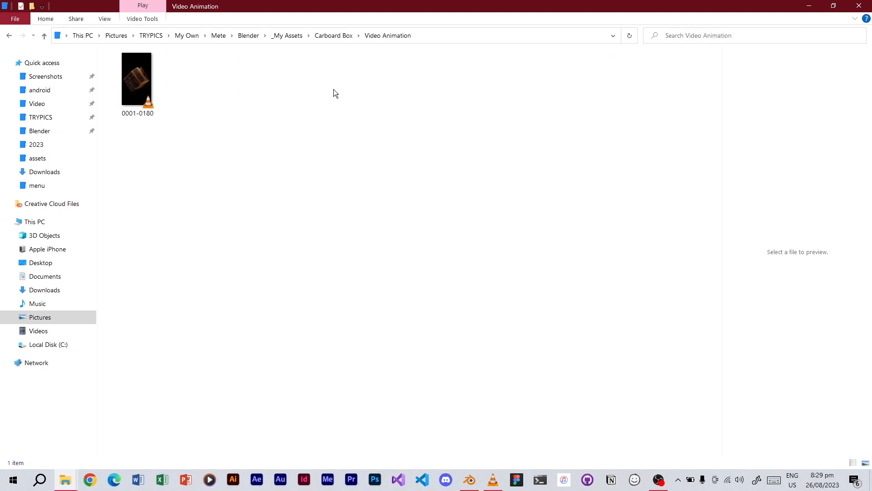
click(150, 79)
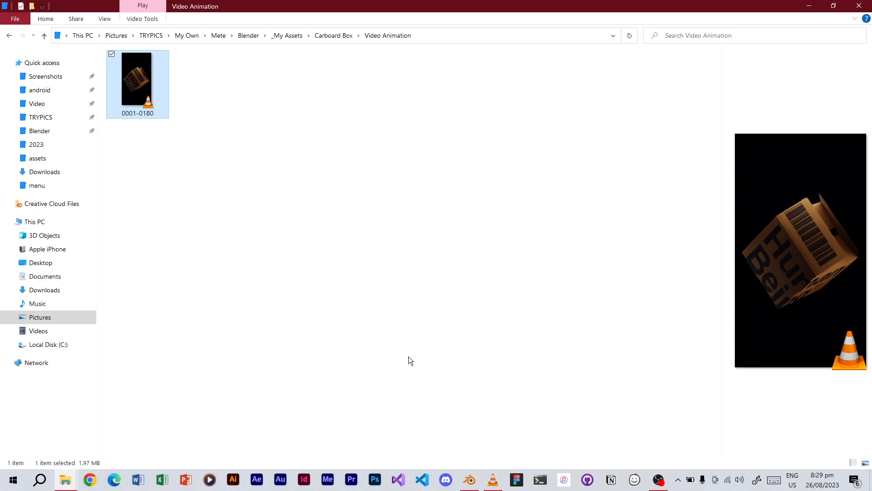
Switch back to the Blender video editing window.
click(483, 477)
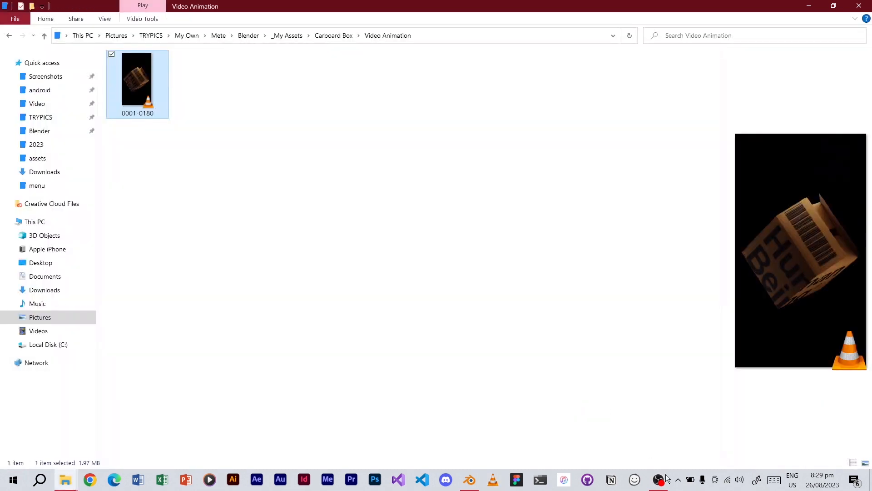
mouse_move(658, 479)
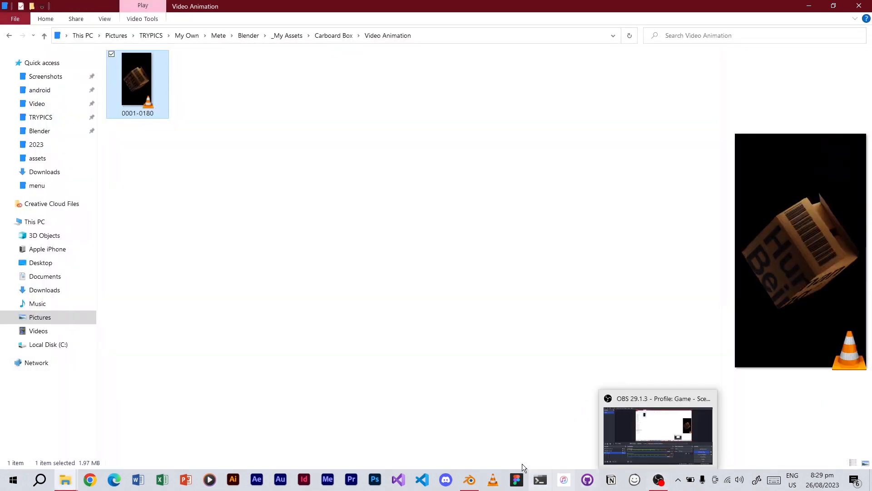
click(471, 480)
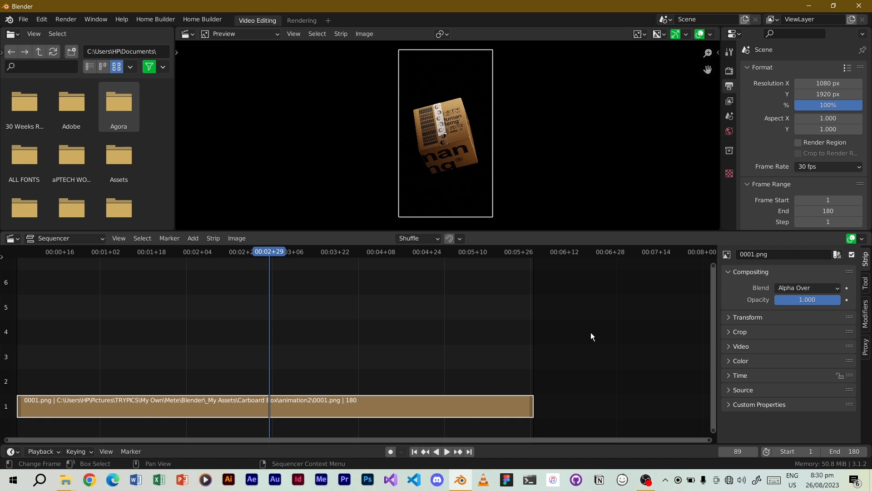
mouse_move(646, 479)
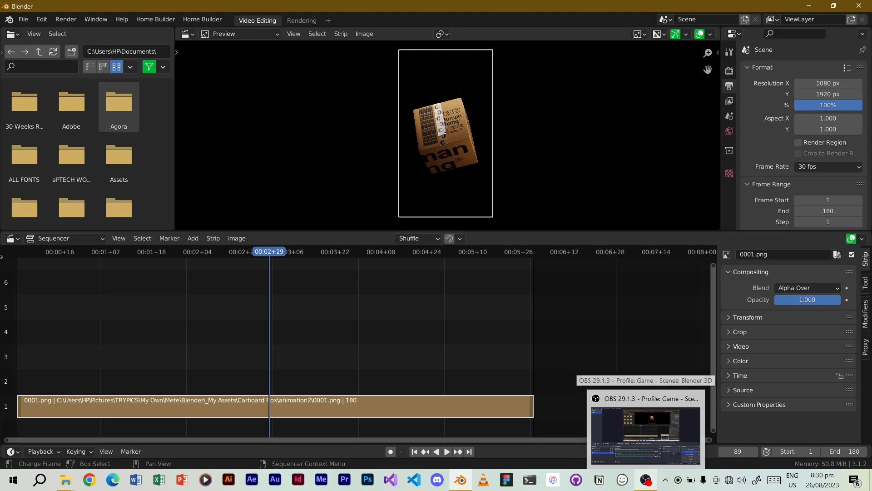